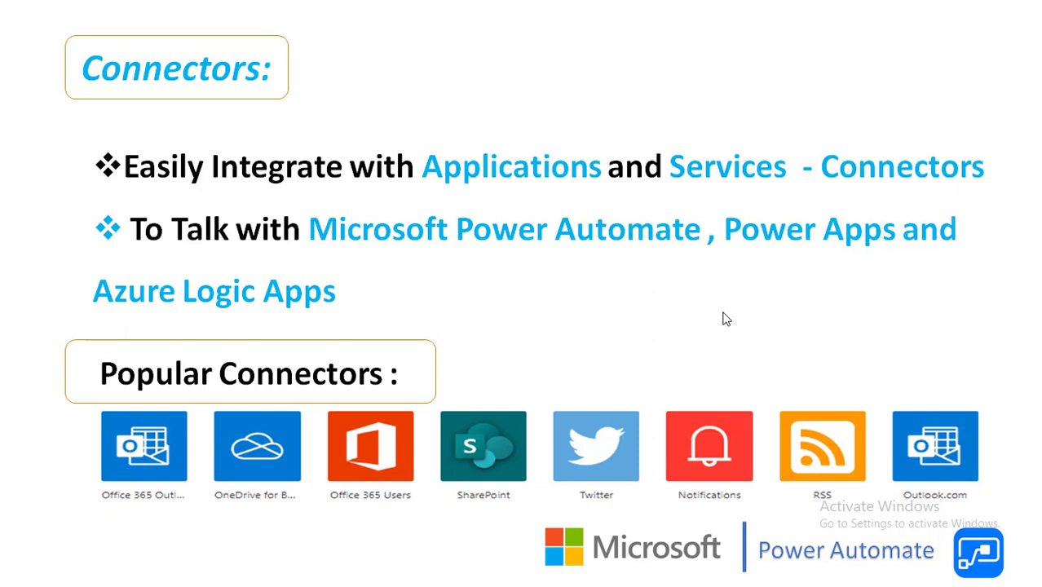
# Leave the PowerPoint Connectors slide for the Power Automate browser window
pyautogui.hotkey('alt', 'Tab')
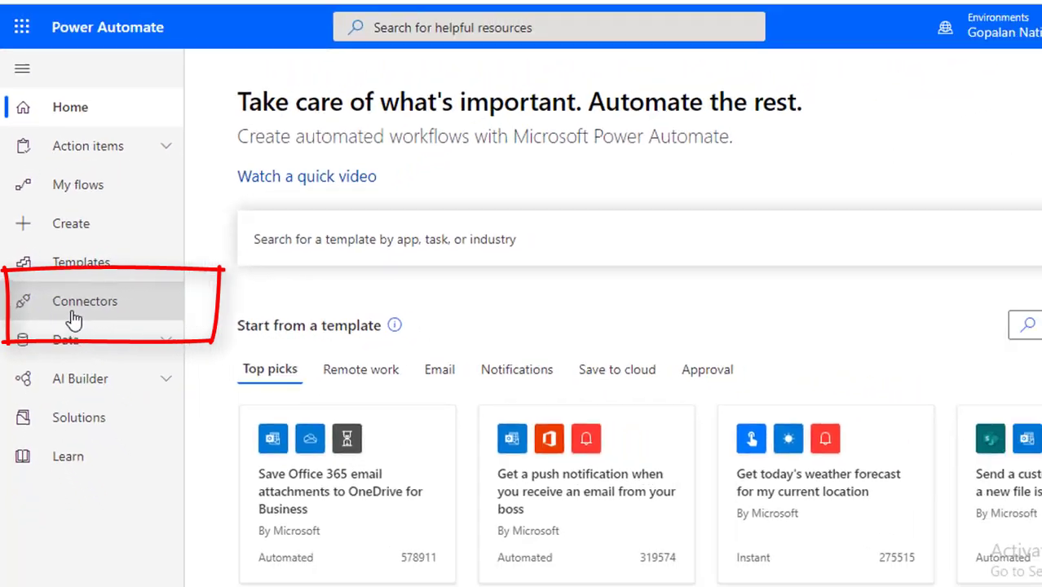
# Bring up the Connectors page and scroll through the popular and recently added premium connectors
pyautogui.click(73, 318)
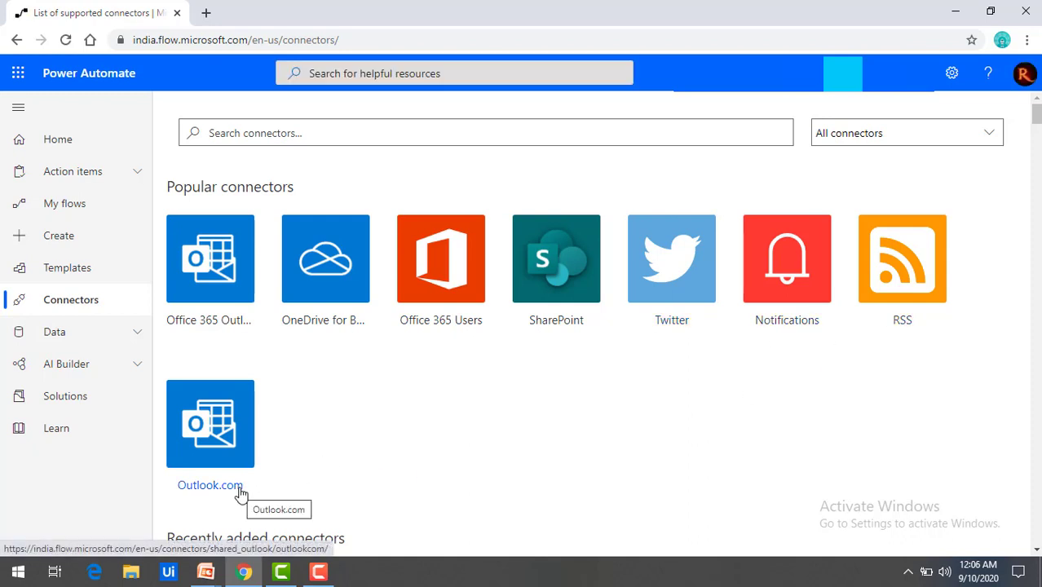
pyautogui.scroll(-2, 396, 479)
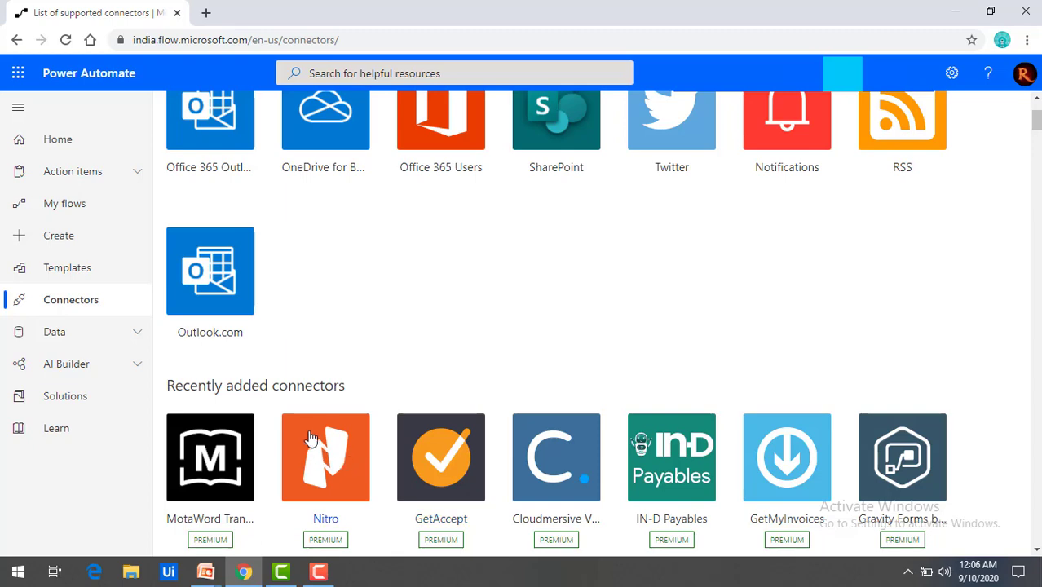
pyautogui.scroll(-1, 342, 420)
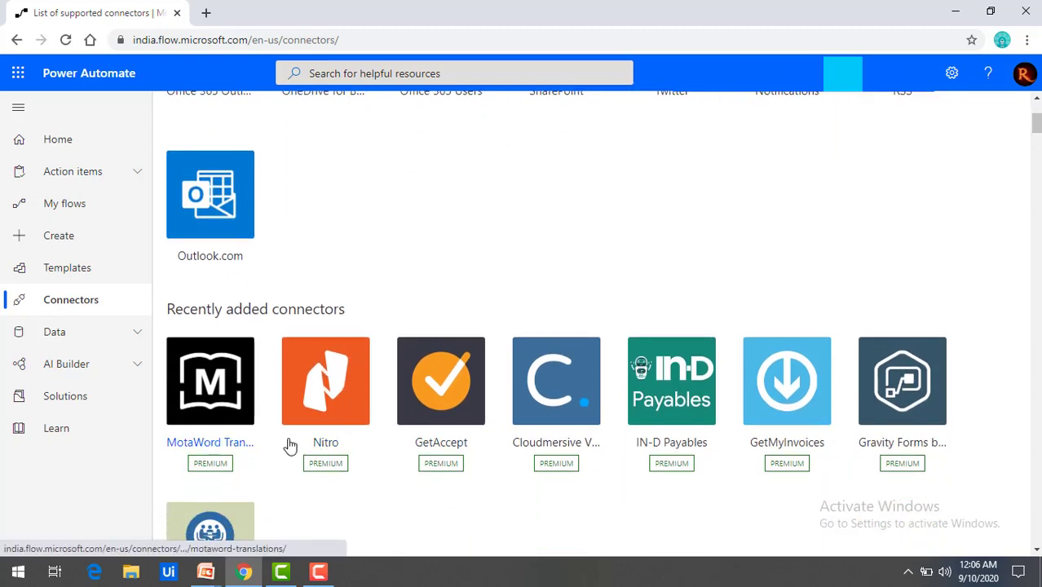
pyautogui.scroll(-3, 311, 487)
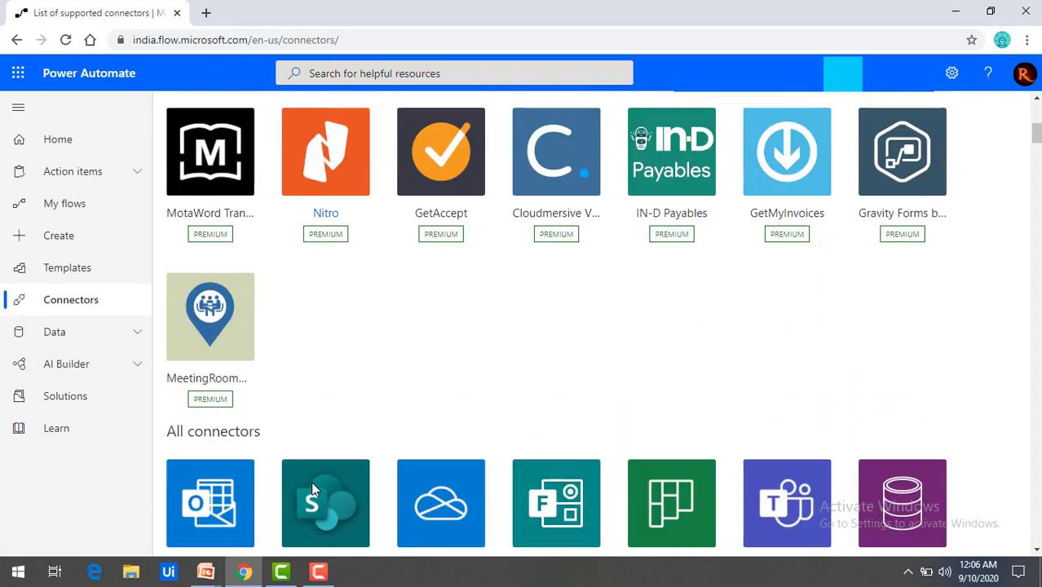
pyautogui.scroll(-2, 311, 481)
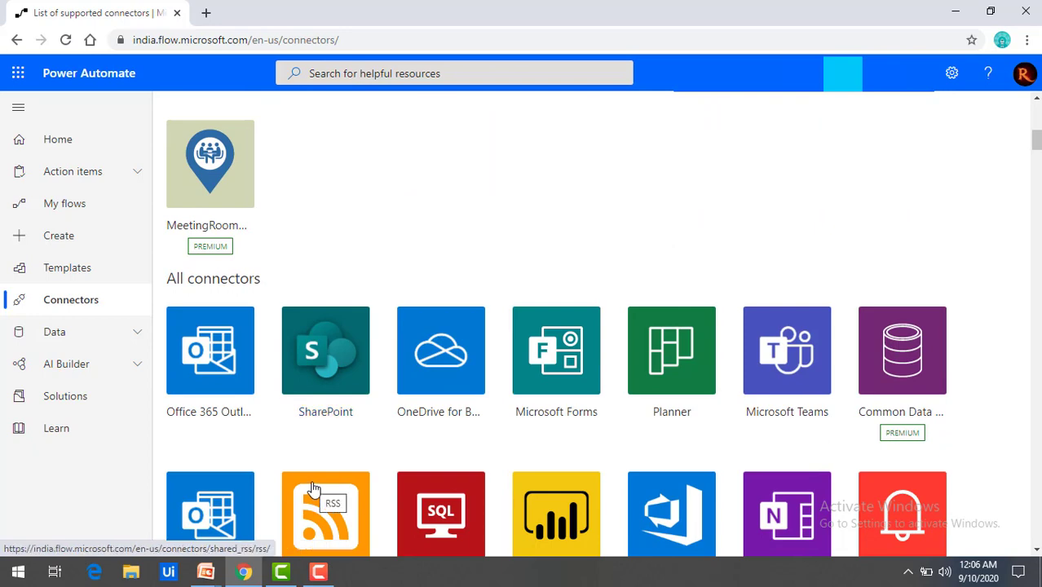
pyautogui.scroll(5, 469, 400)
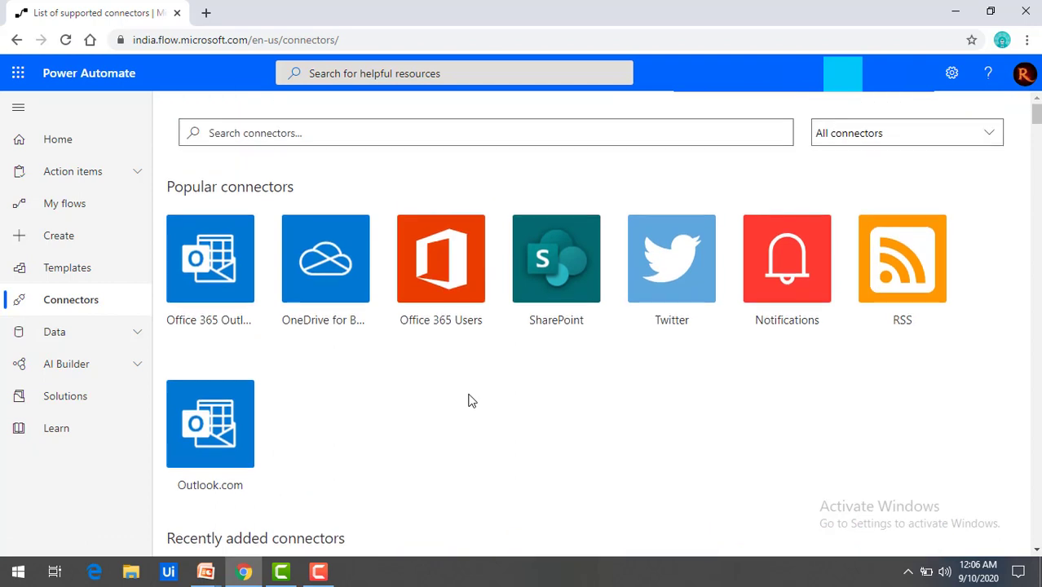
# Filter the catalog to Standard connectors and browse Outlook.com, Google Calendar and others
pyautogui.click(886, 140)
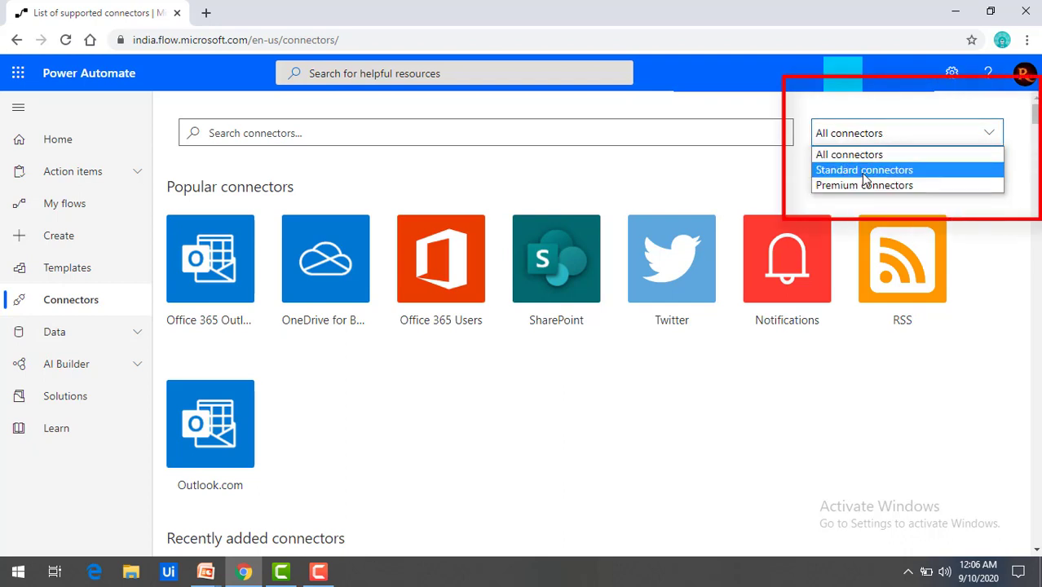
pyautogui.click(865, 171)
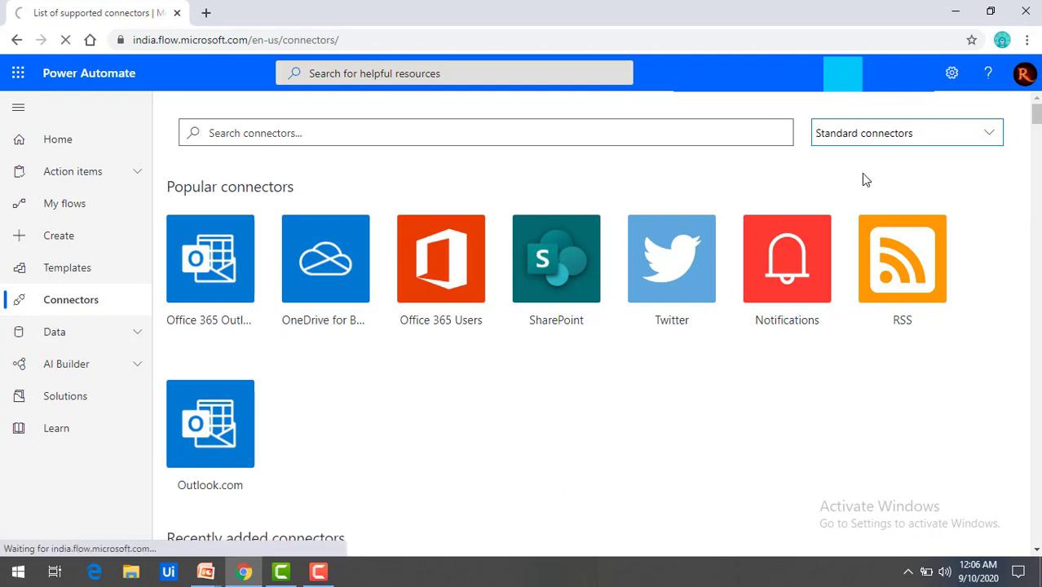
pyautogui.scroll(-3, 860, 353)
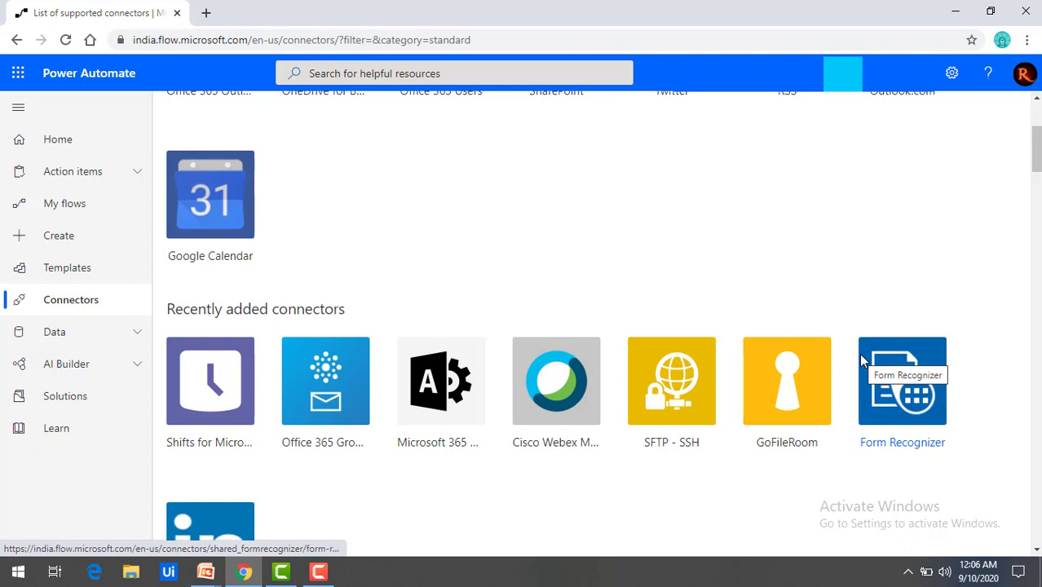
pyautogui.scroll(3, 860, 360)
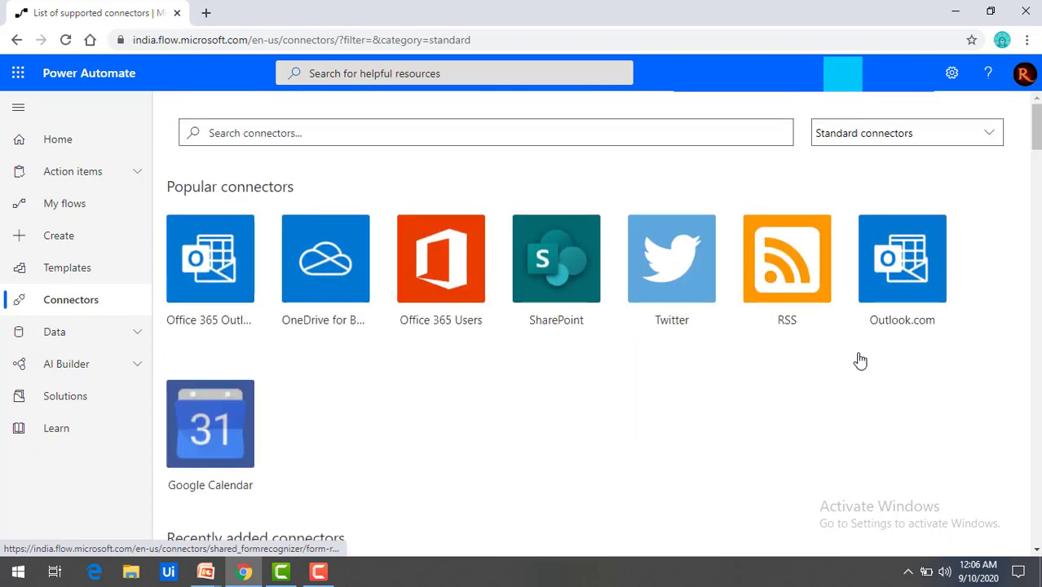
pyautogui.click(871, 136)
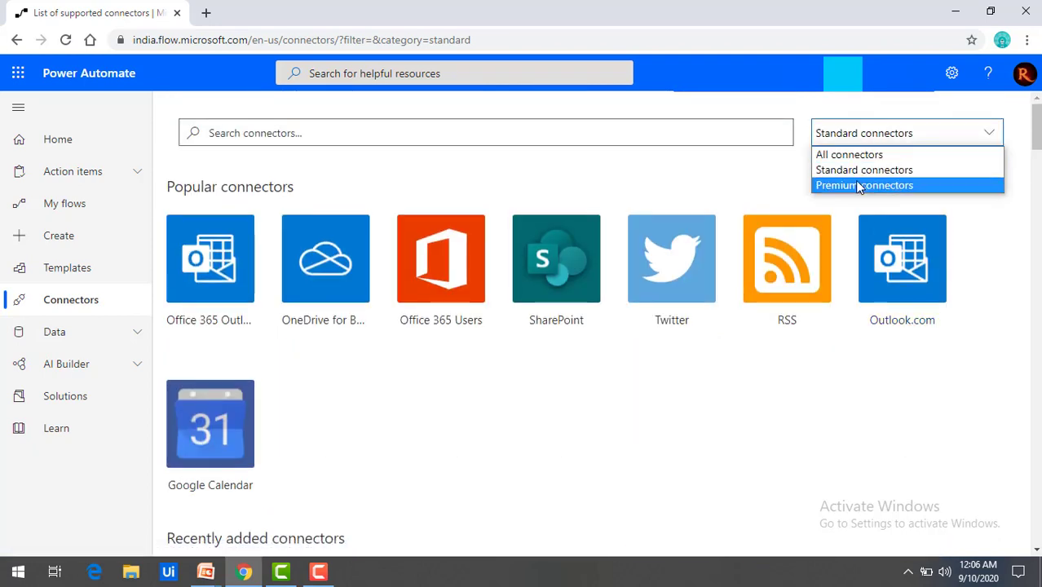
# Switch the filter to Premium connectors and scroll through results such as Dynamics 365
pyautogui.click(860, 187)
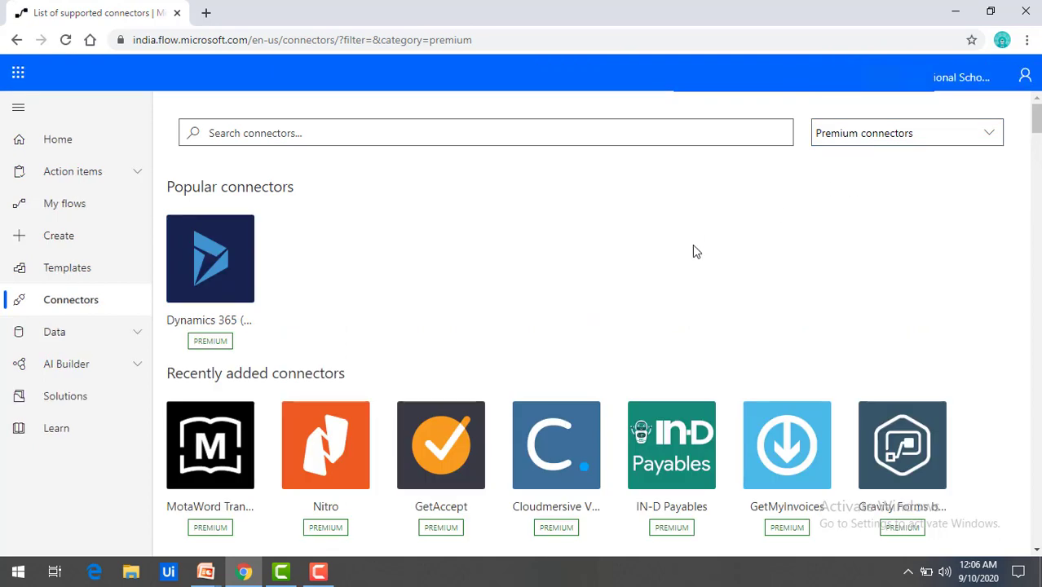
pyautogui.scroll(-2, 689, 253)
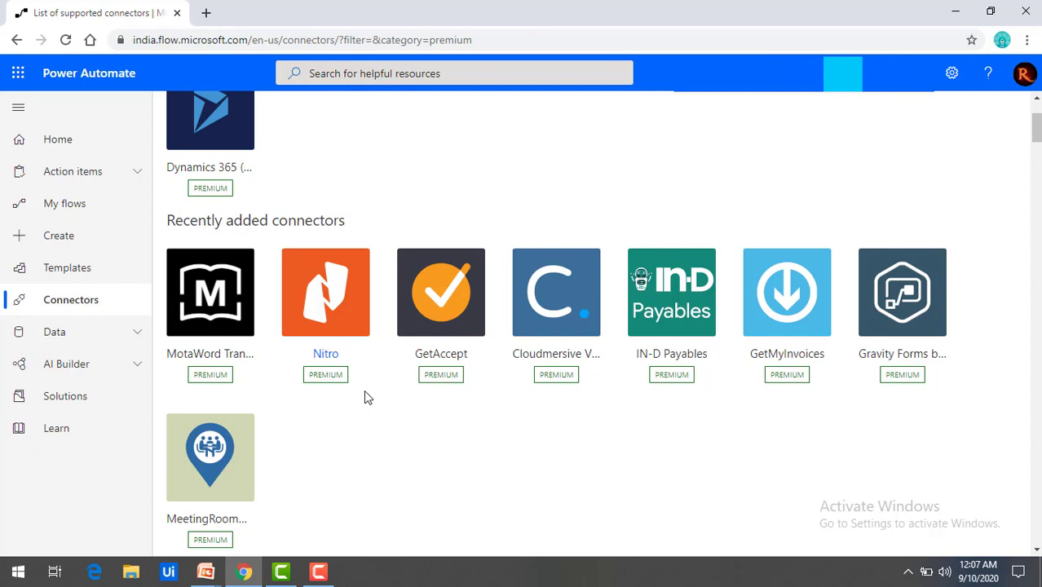
pyautogui.scroll(2, 461, 329)
# Search all connectors for 'http', finding the premium HTTP with Azure AD connector
pyautogui.click(301, 134)
pyautogui.write('http')
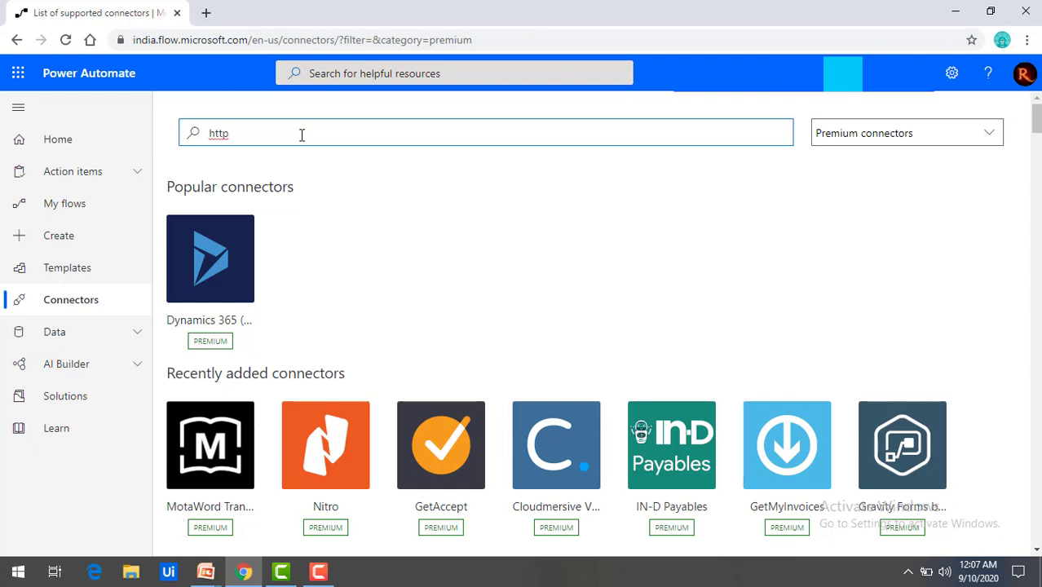
pyautogui.write('connector')
pyautogui.press('BackSpace')
pyautogui.press('BackSpace')
pyautogui.press('BackSpace')
pyautogui.press('BackSpace')
pyautogui.press('BackSpace')
pyautogui.press('BackSpace')
pyautogui.press('BackSpace')
pyautogui.press('BackSpace')
pyautogui.press('BackSpace')
pyautogui.press('Return')
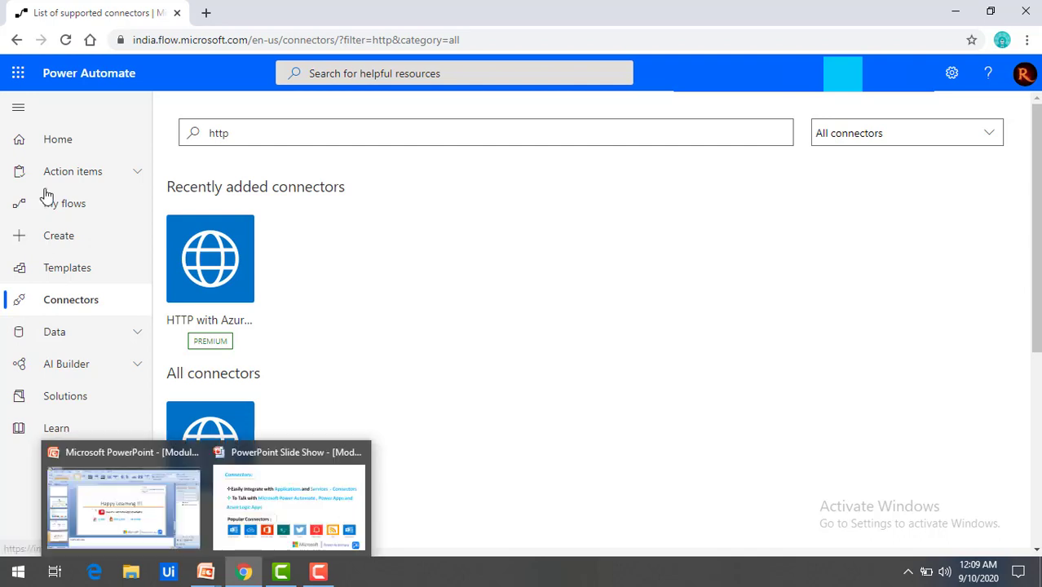
# Go to My flows, show the Team flows list, and open Leave Approval Flow
pyautogui.click(70, 214)
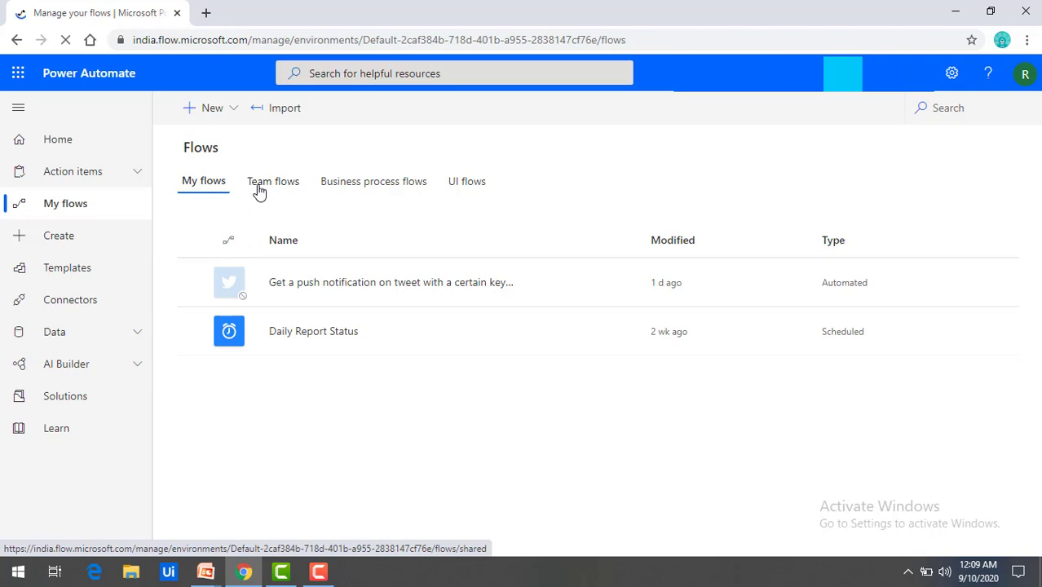
pyautogui.click(259, 190)
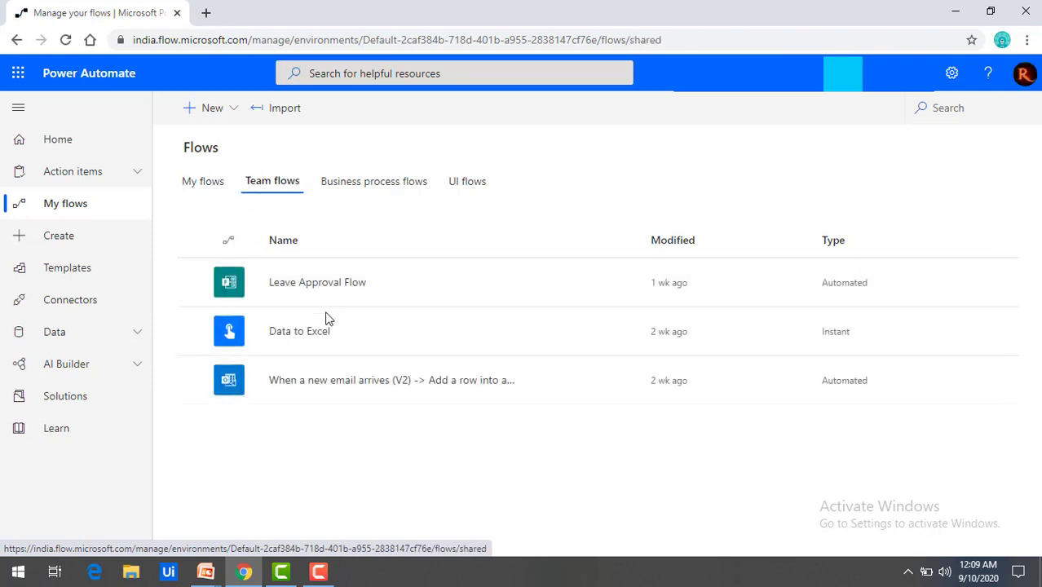
pyautogui.click(326, 294)
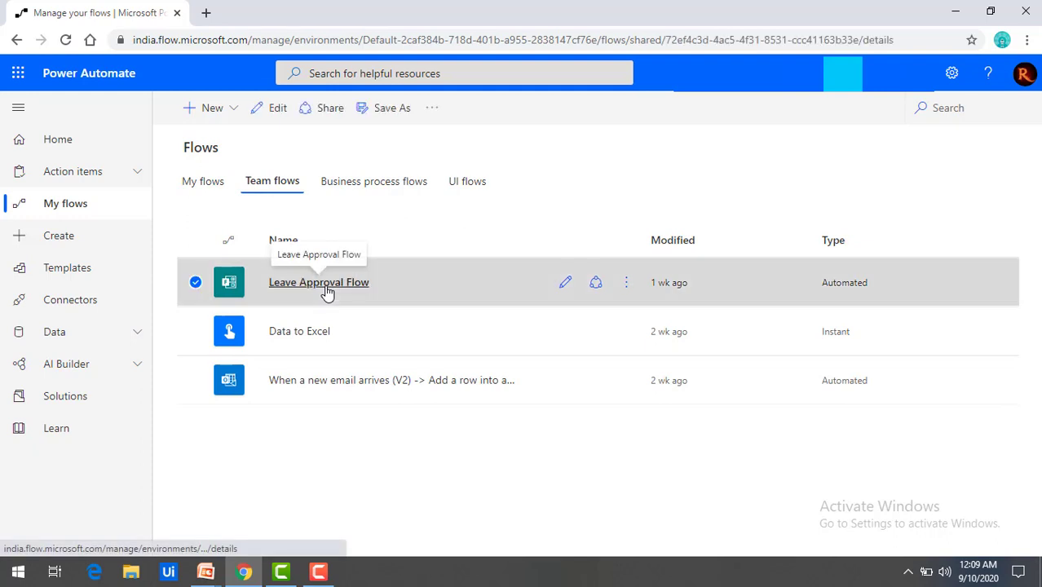